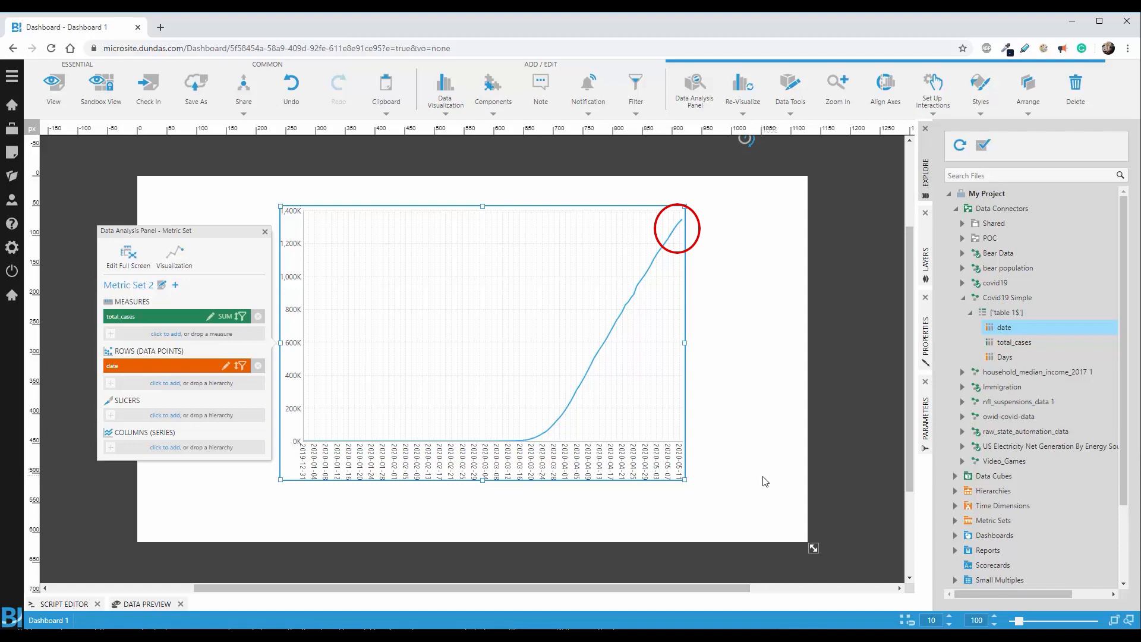
- Add a second metric set to the chart with total_cases as the measure and date as the rows
left_click(174, 285)
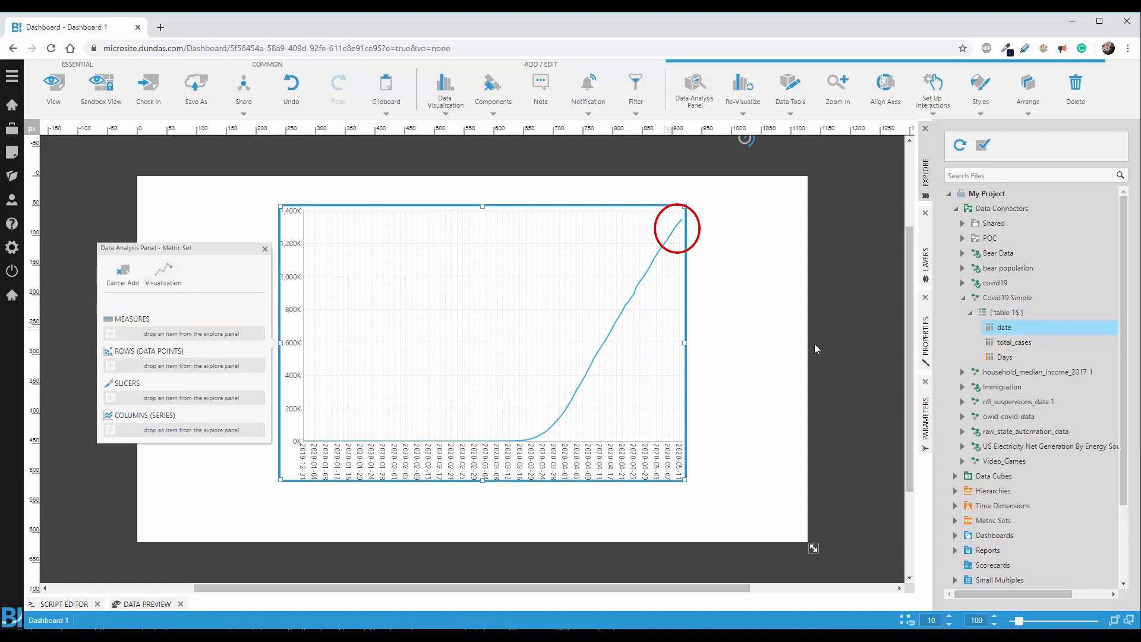
left_click_drag(1019, 344, 202, 338)
left_click_drag(1004, 327, 178, 375)
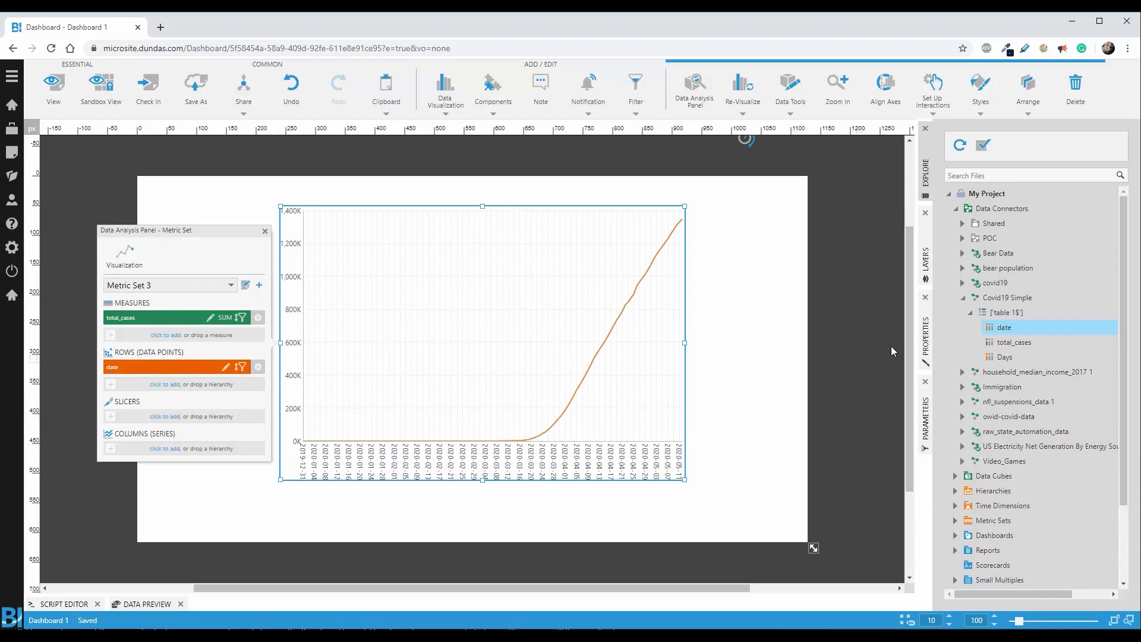
- Assign the chart's total_cases 2 series to Right Axis 1 as its vertical axis
left_click(925, 346)
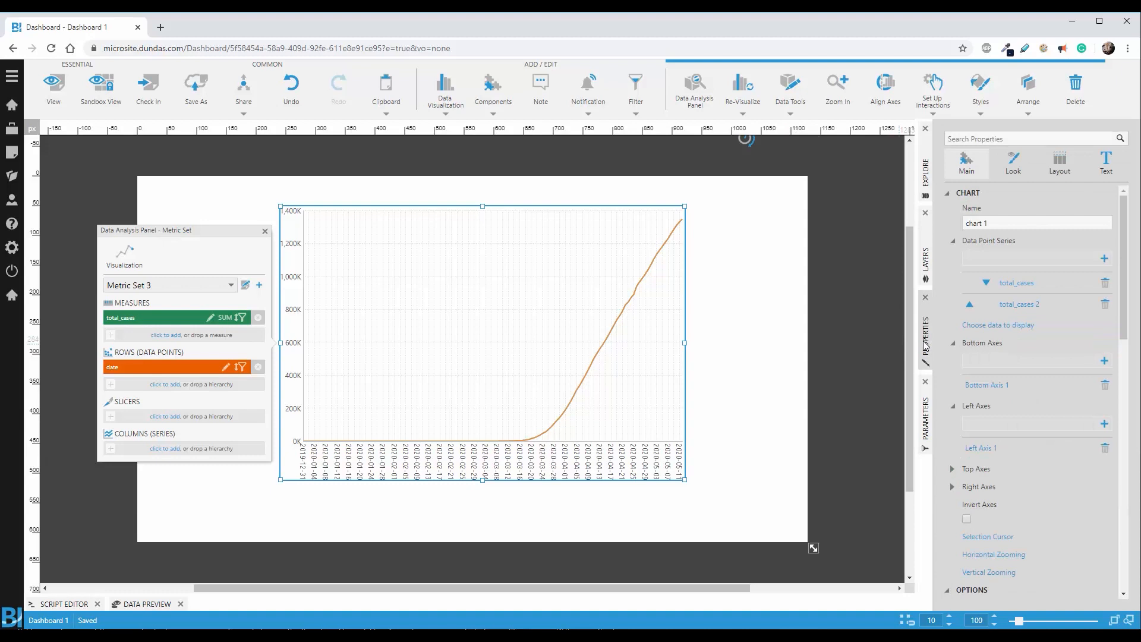
left_click(1018, 304)
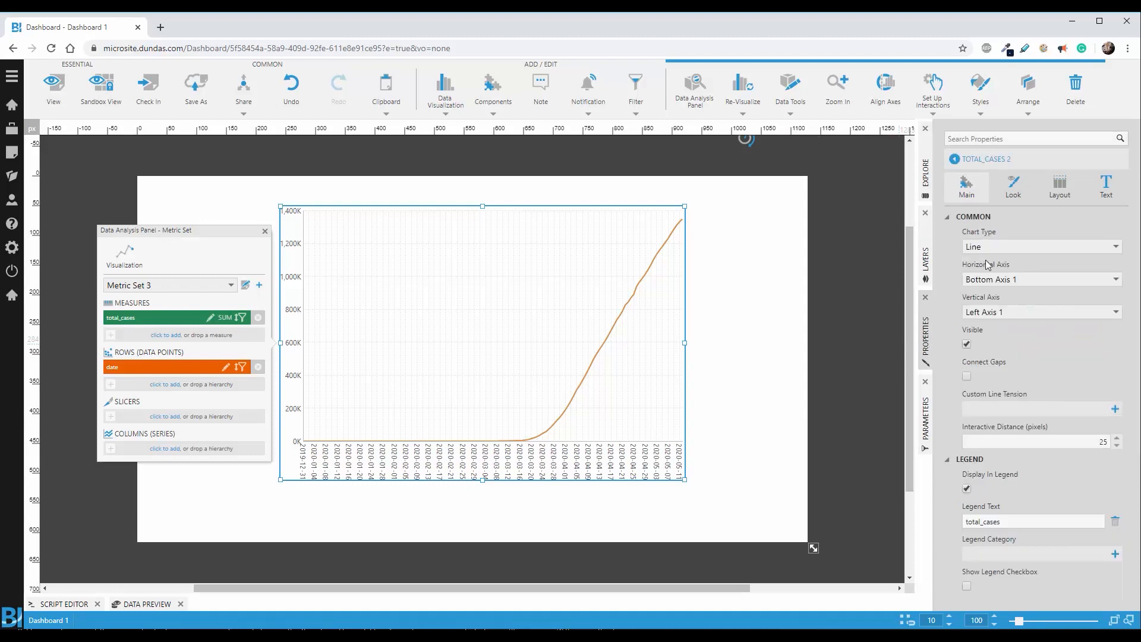
left_click(999, 315)
left_click(1010, 362)
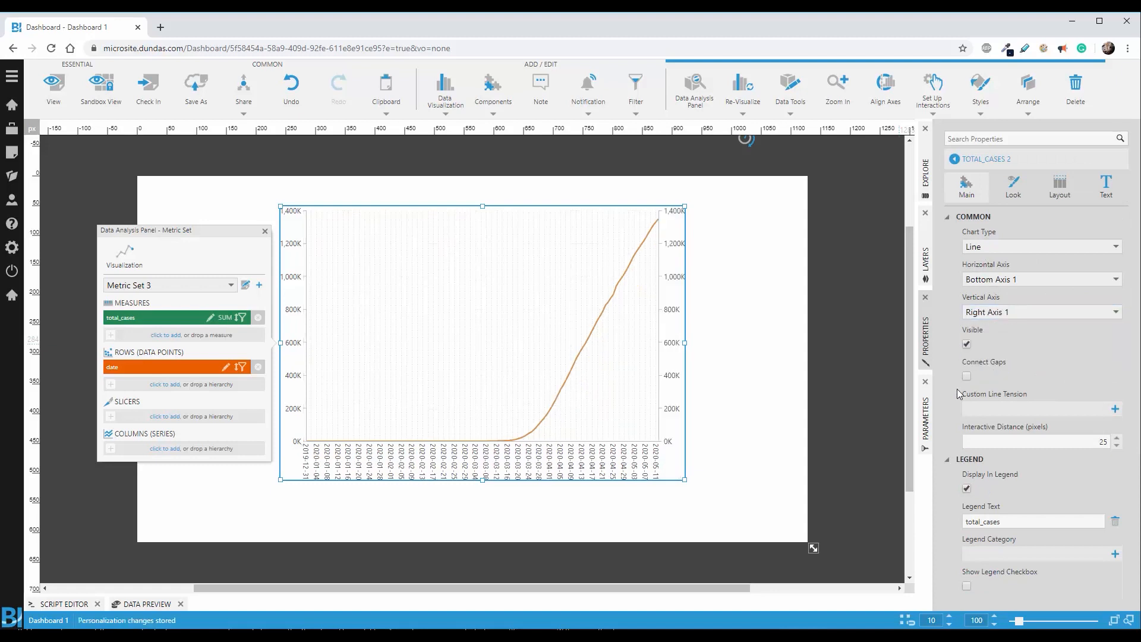
- Change the scale type of the chart's Right Axis 1 to Logarithmic
left_click(969, 166)
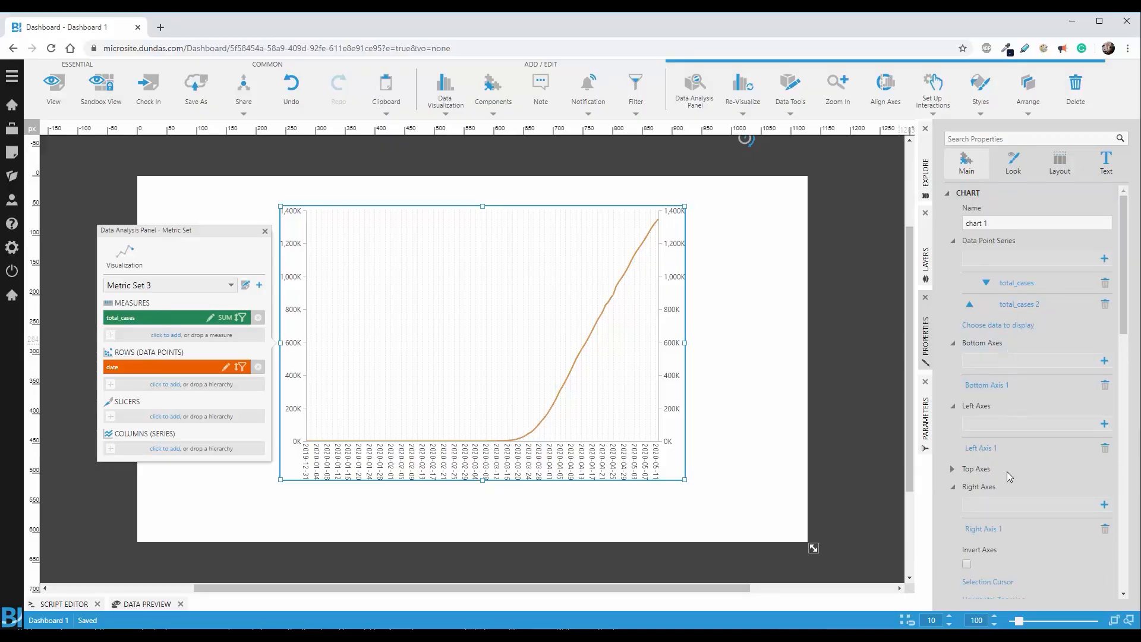
left_click(991, 528)
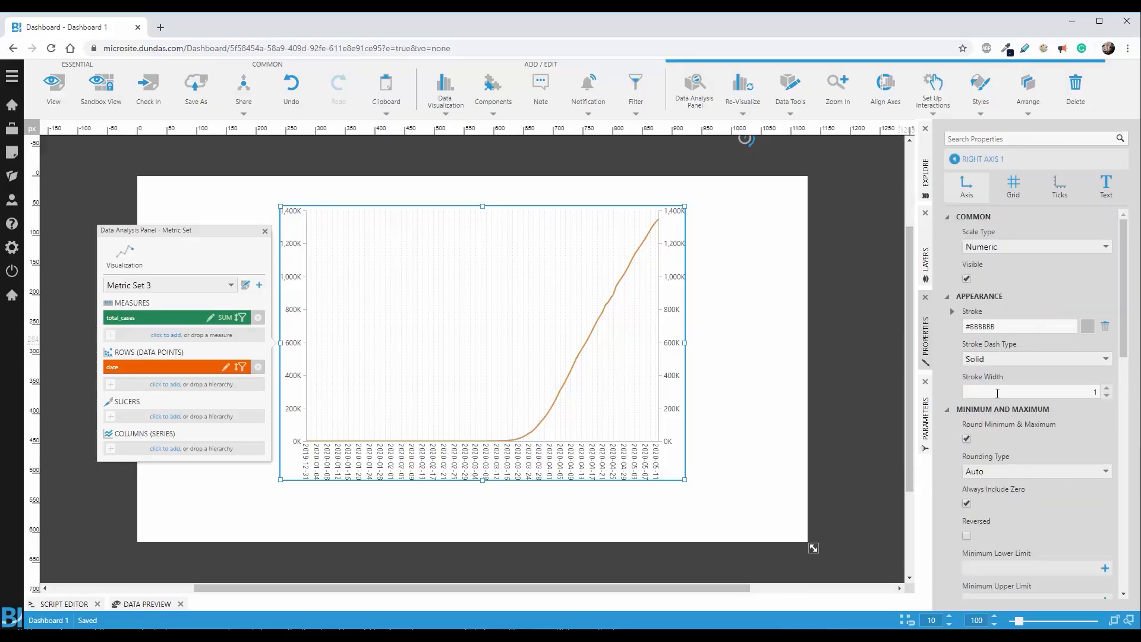
left_click(997, 253)
left_click(1002, 296)
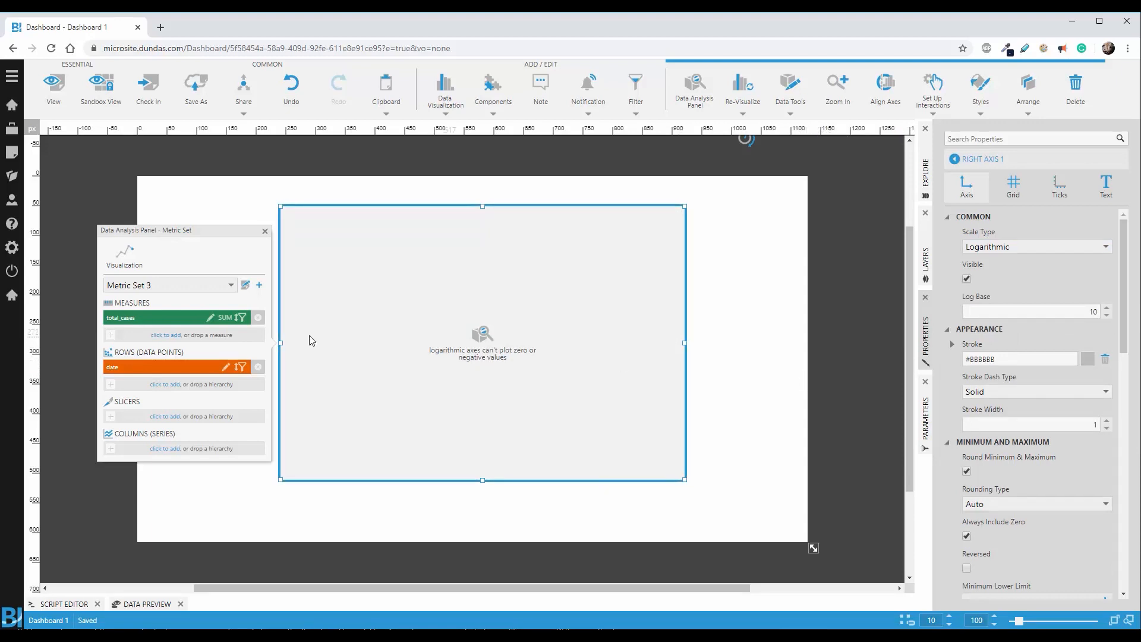
- Filter the total_cases measure of Metric Set 3 with a From value so the logarithmic axis can plot it
left_click(240, 319)
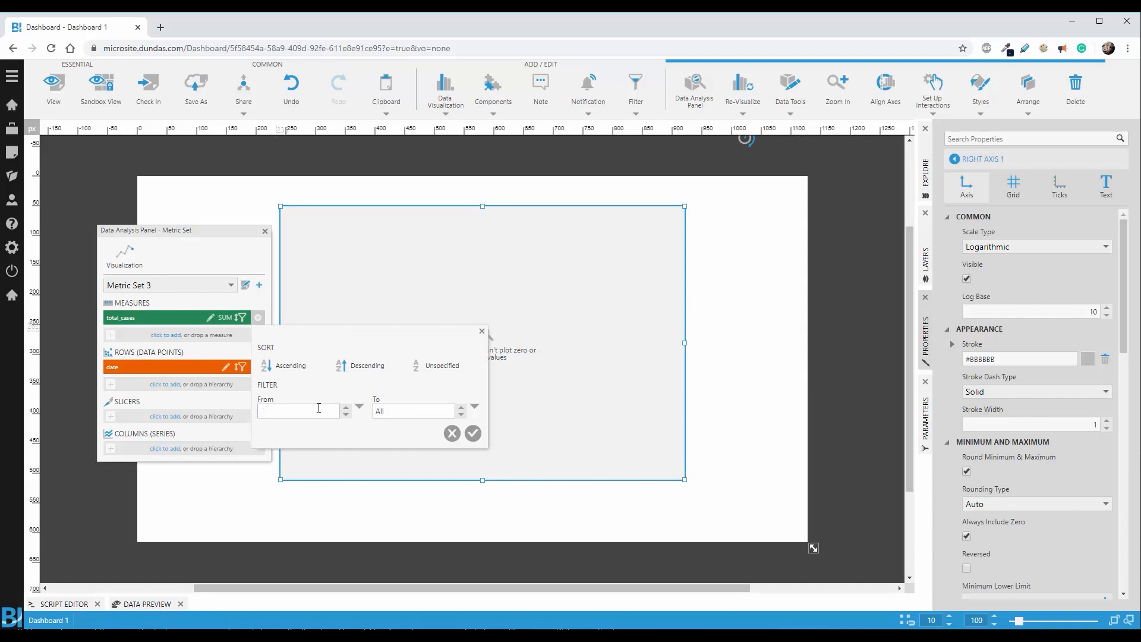
left_click(473, 434)
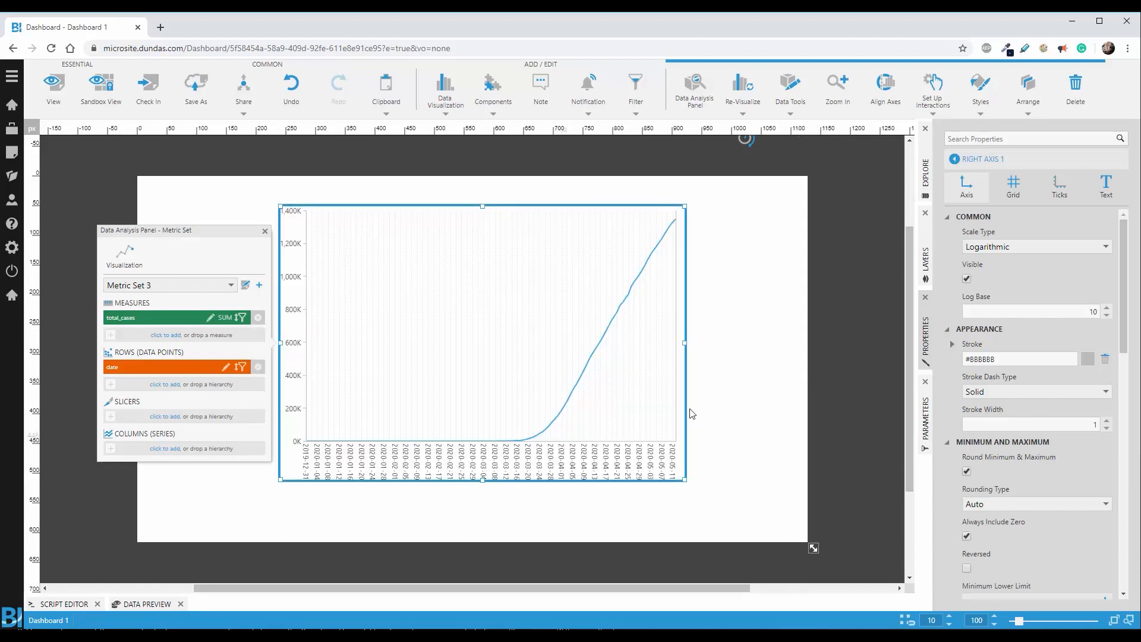
left_click(767, 361)
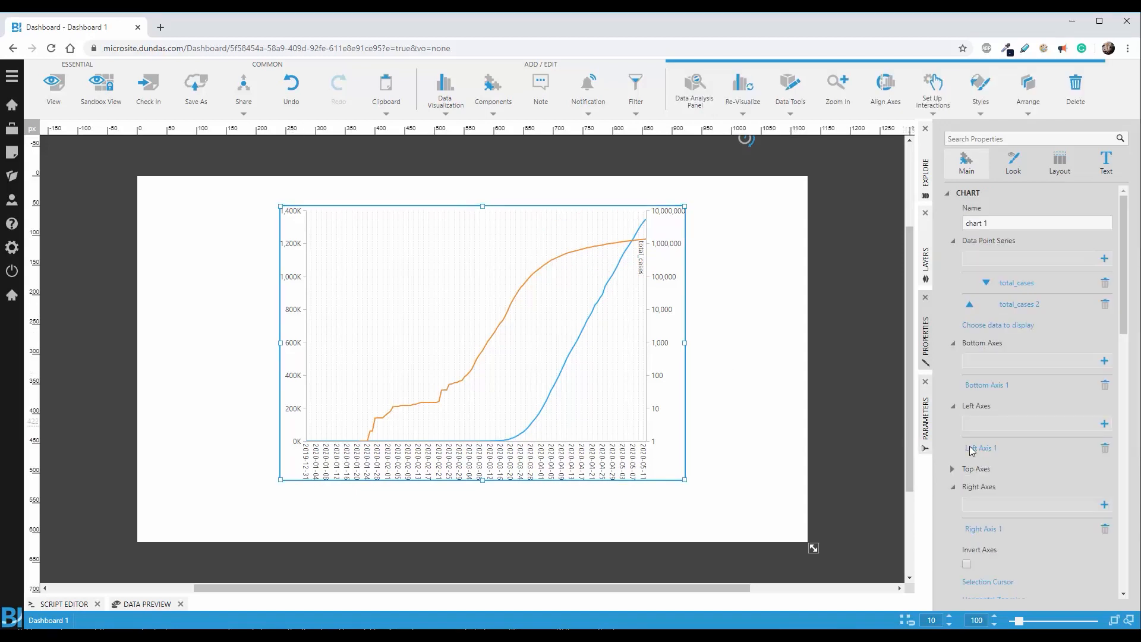
- Set the label font color of the chart's Left Axis 1 to #2FA6F2
left_click(996, 448)
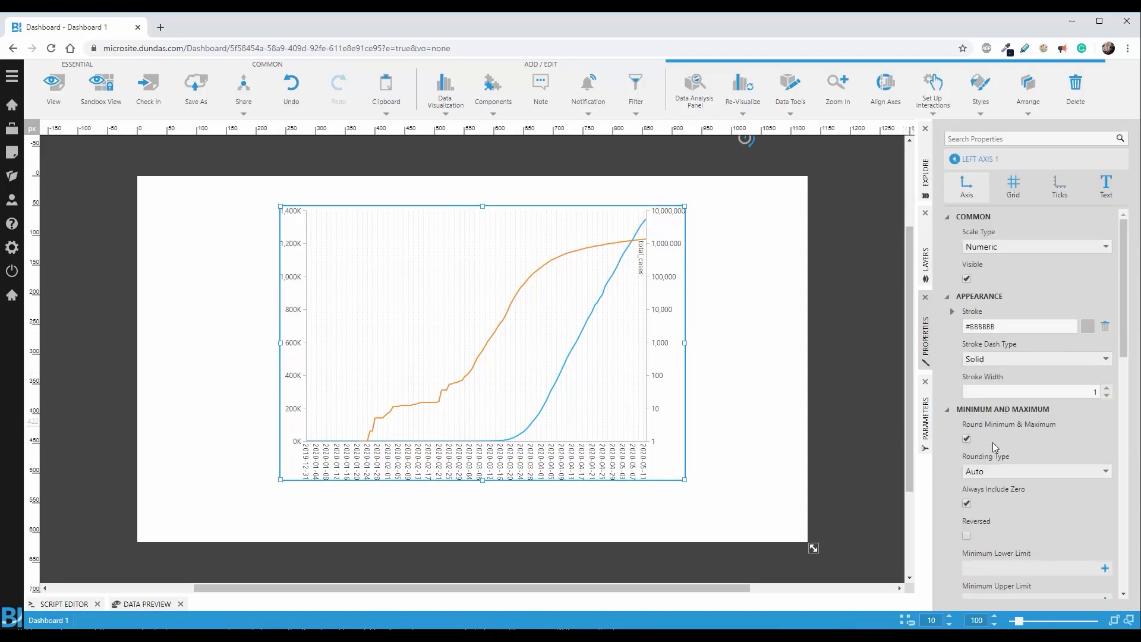
left_click(1096, 184)
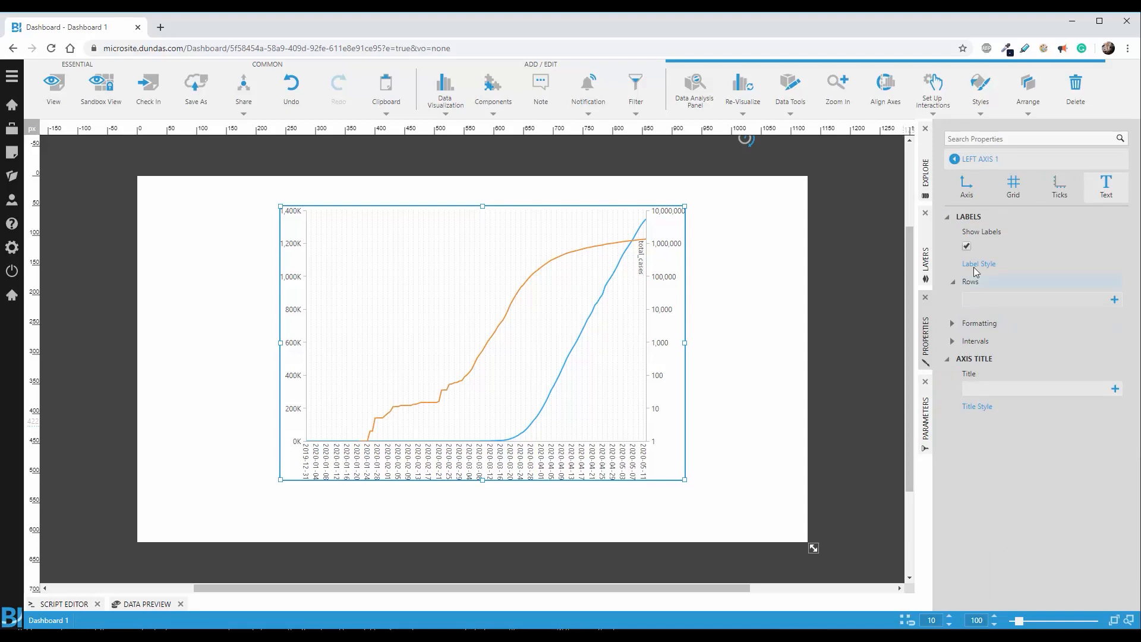
left_click(975, 269)
scroll(1004, 304, "down", 3)
scroll(1004, 305, "down", 1)
left_click(999, 426)
type("#2FA6F2")
key("Return")
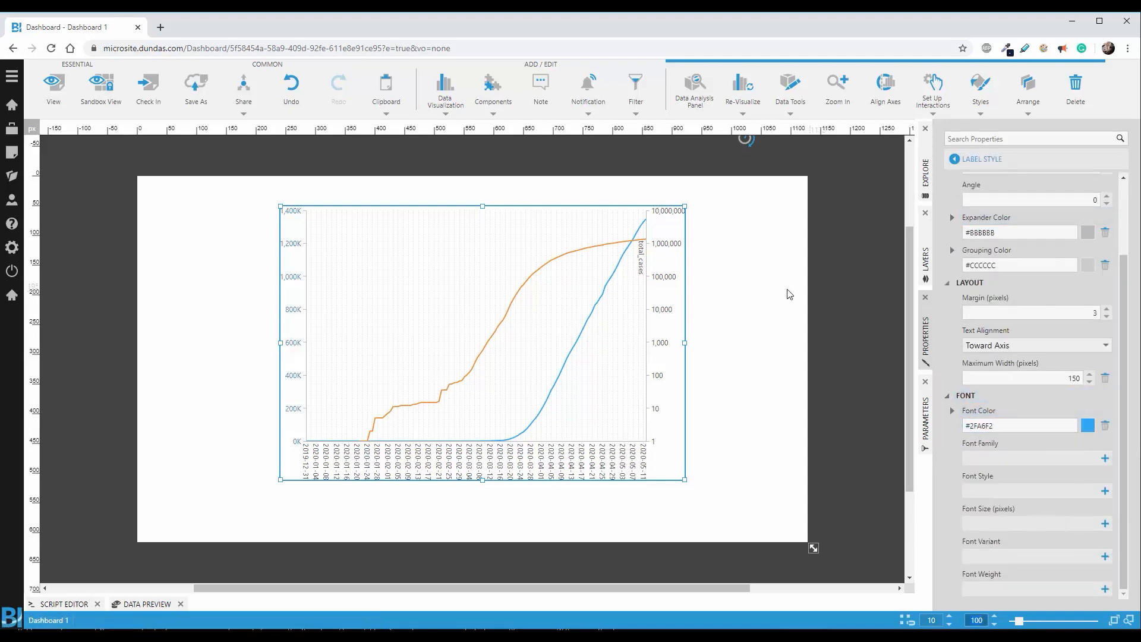
- Set the label font color of the chart's Right Axis 1 to #F29438
left_click(954, 159)
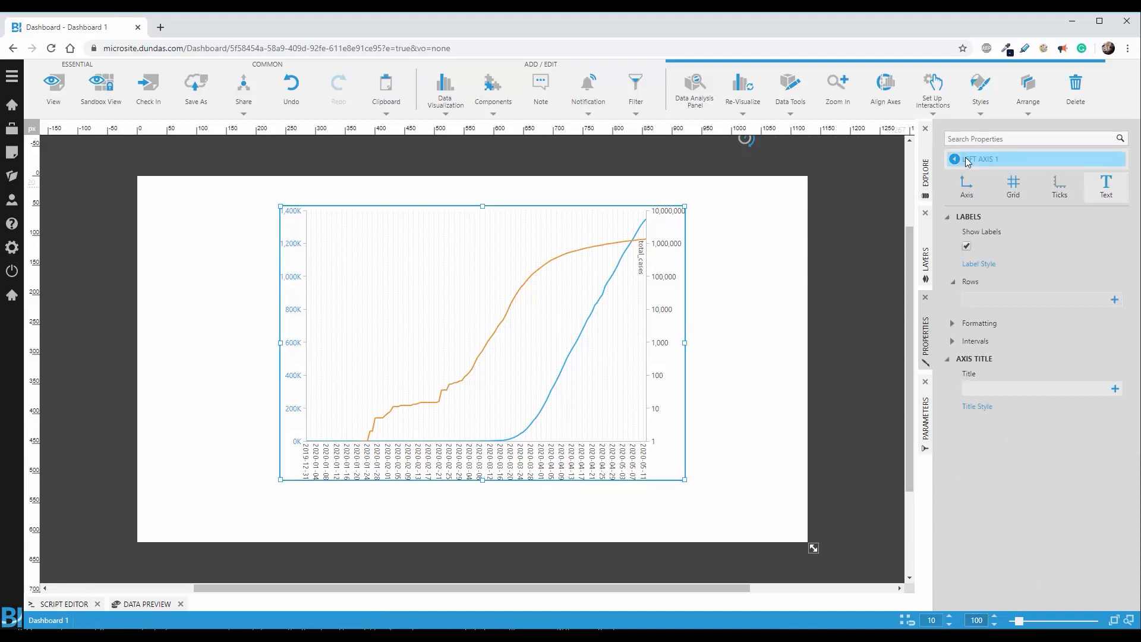
left_click(969, 159)
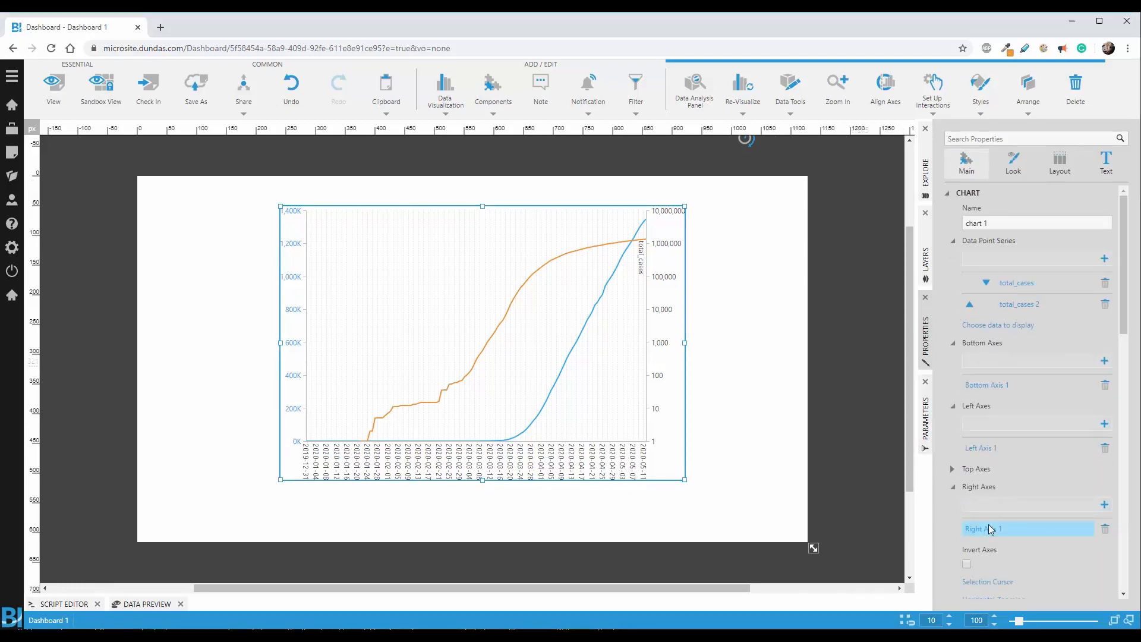
left_click(981, 528)
left_click(1100, 191)
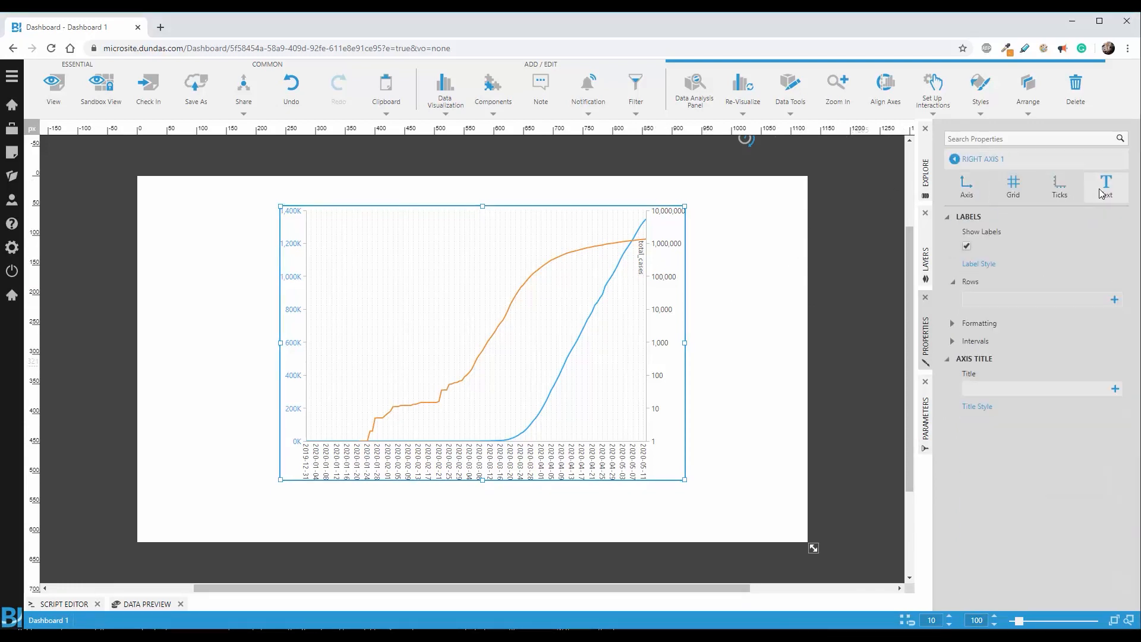
left_click(978, 264)
left_click(993, 518)
type("#F29438")
key("Tab")
left_click(858, 310)
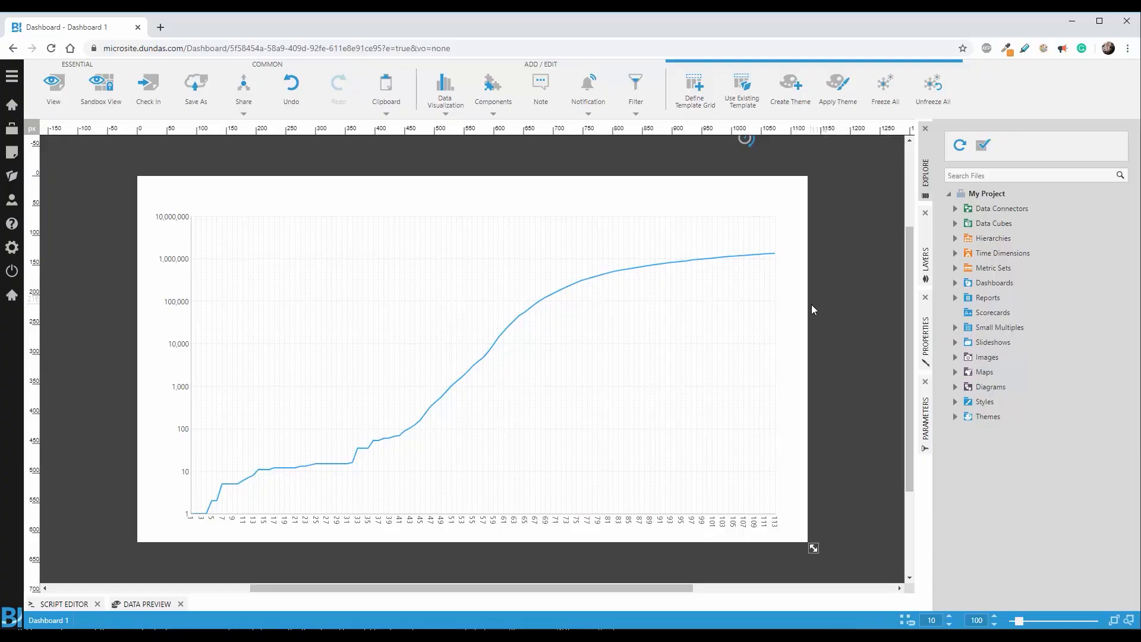
- Add the advanced formula "int days = Int32.Parse($Days$); return Math.Pow(1+(1/$rate$), days);" to the total cases by days chart
left_click(698, 250)
left_click(767, 100)
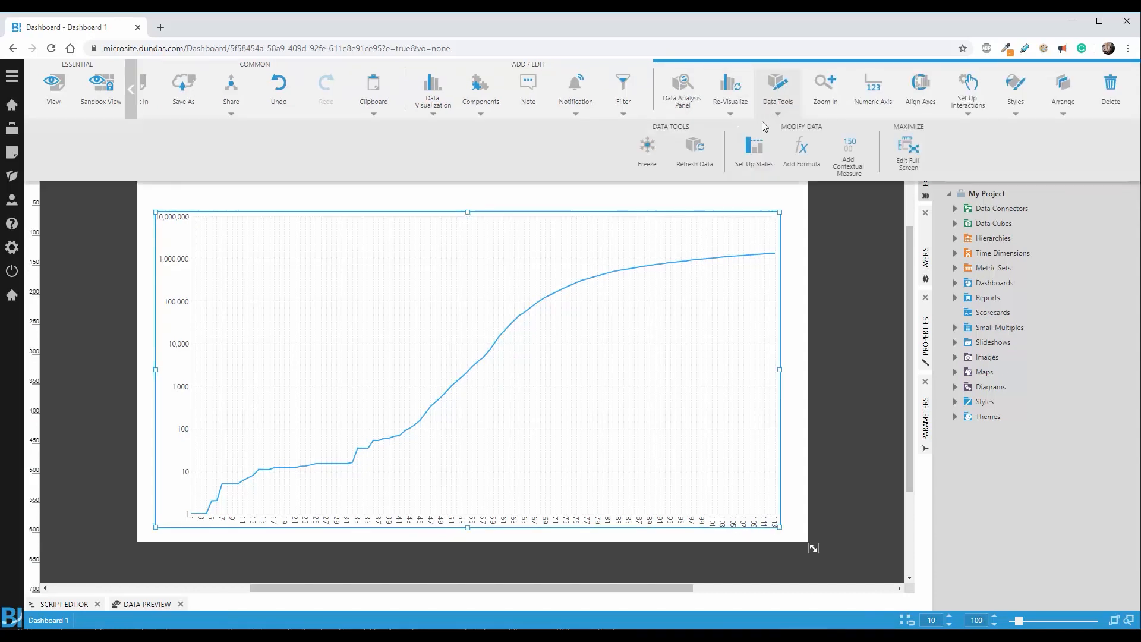
left_click(783, 155)
left_click(1116, 133)
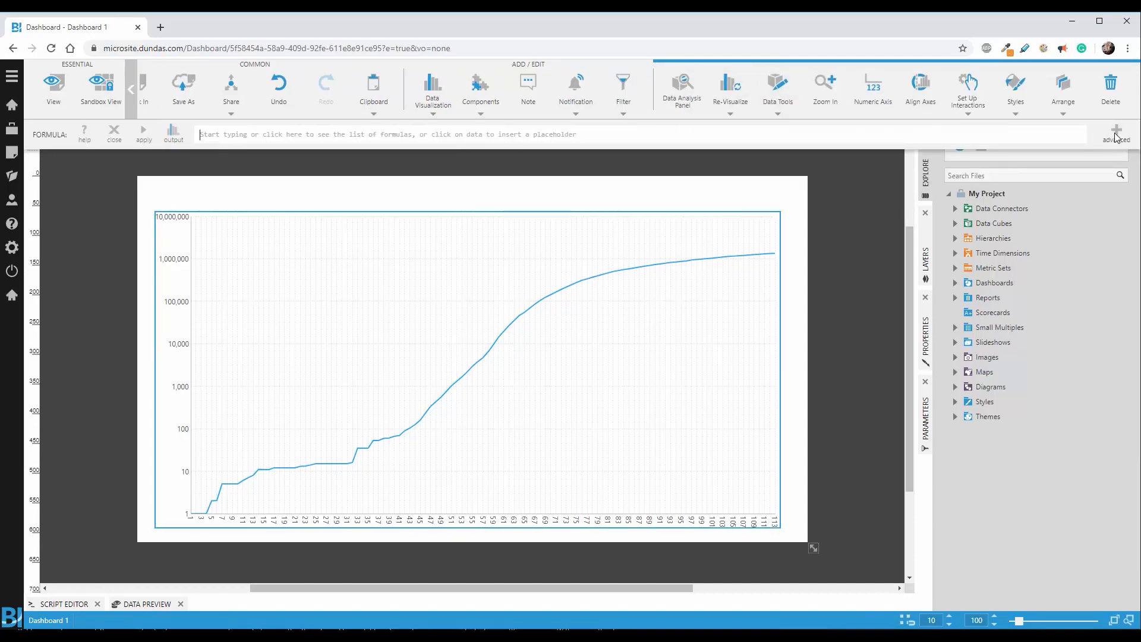
type("int days = Int32.Parse($Days$); return Math.Pow(1+(1/$rate$), days);")
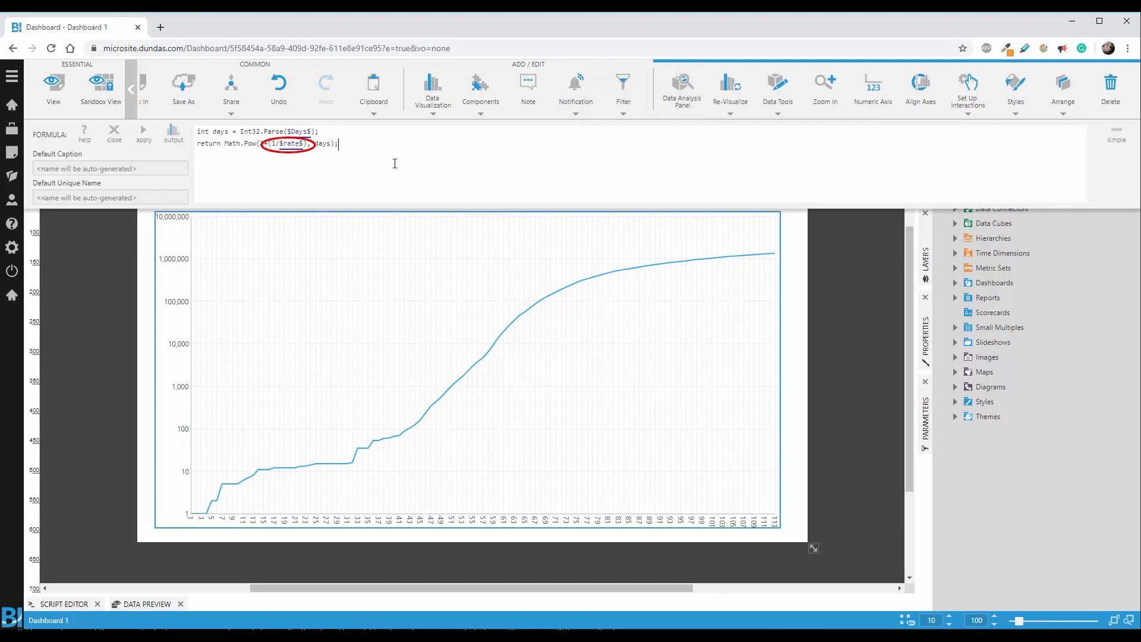
left_click(143, 133)
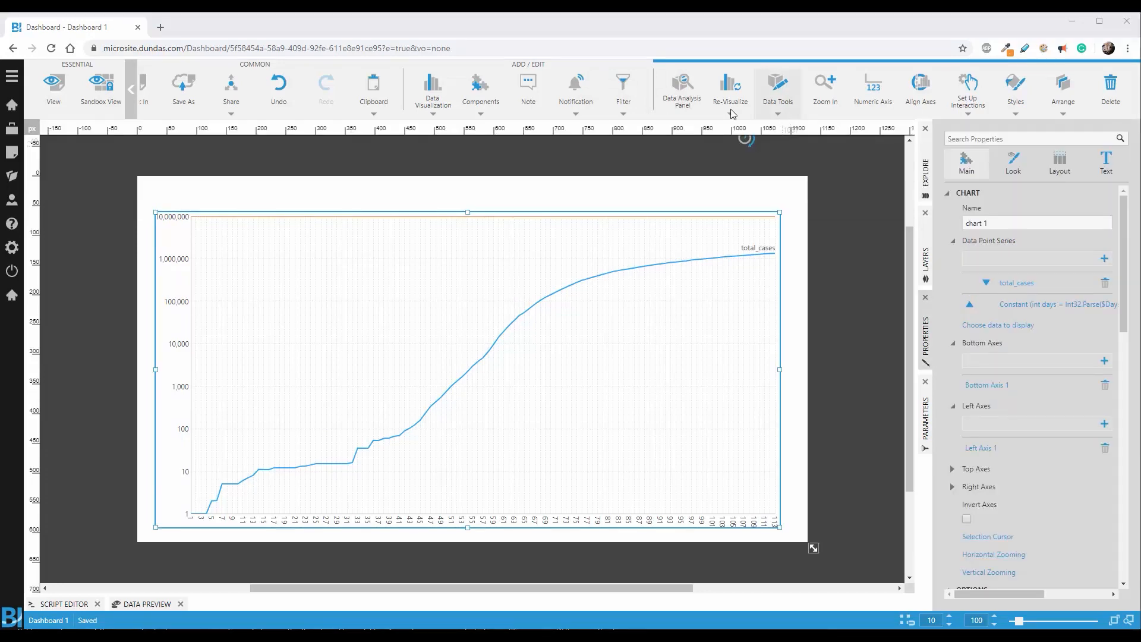
- Add a Single Number filter above the chart's upper-right corner and connect it to the formula's $rate$ parameter
left_click(627, 90)
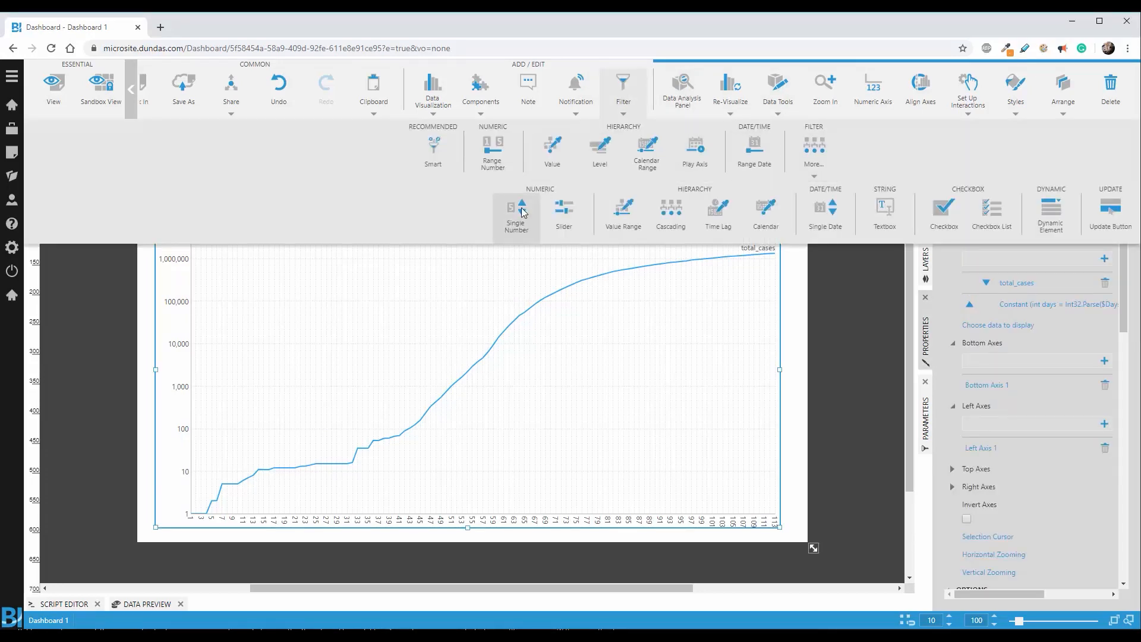
left_click(523, 214)
left_click_drag(524, 327, 735, 209)
left_click(509, 418)
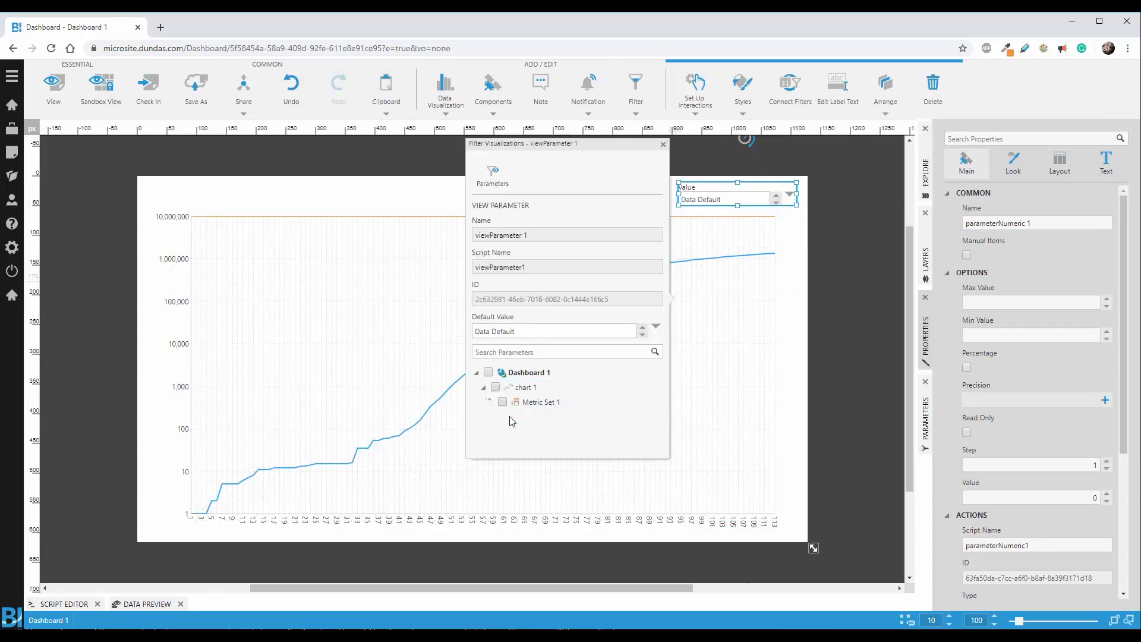
left_click(497, 415)
scroll(498, 416, "down", 1)
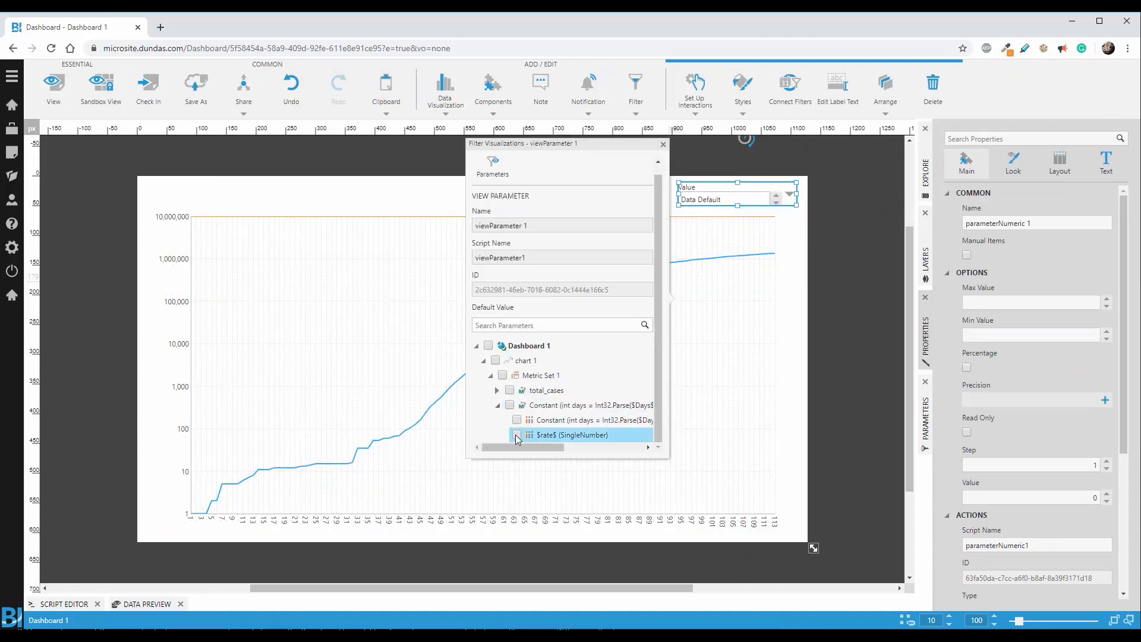
left_click(516, 435)
- View the dashboard and raise the rate filter's value one step at a time to 6
left_click(54, 89)
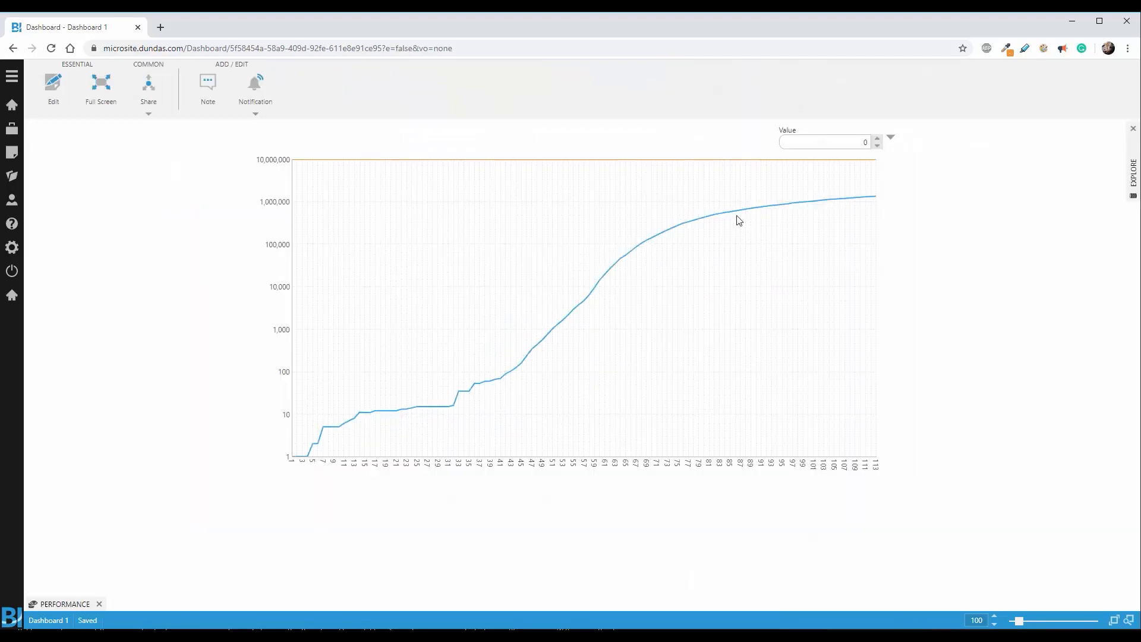
left_click(877, 138)
left_click(878, 138)
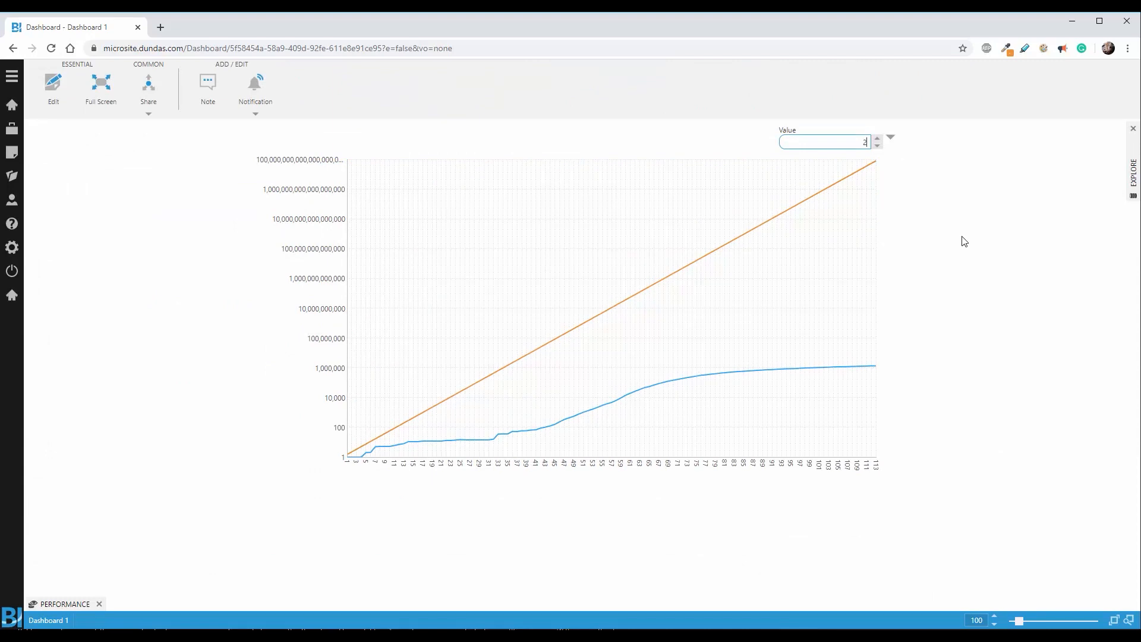
left_click(877, 138)
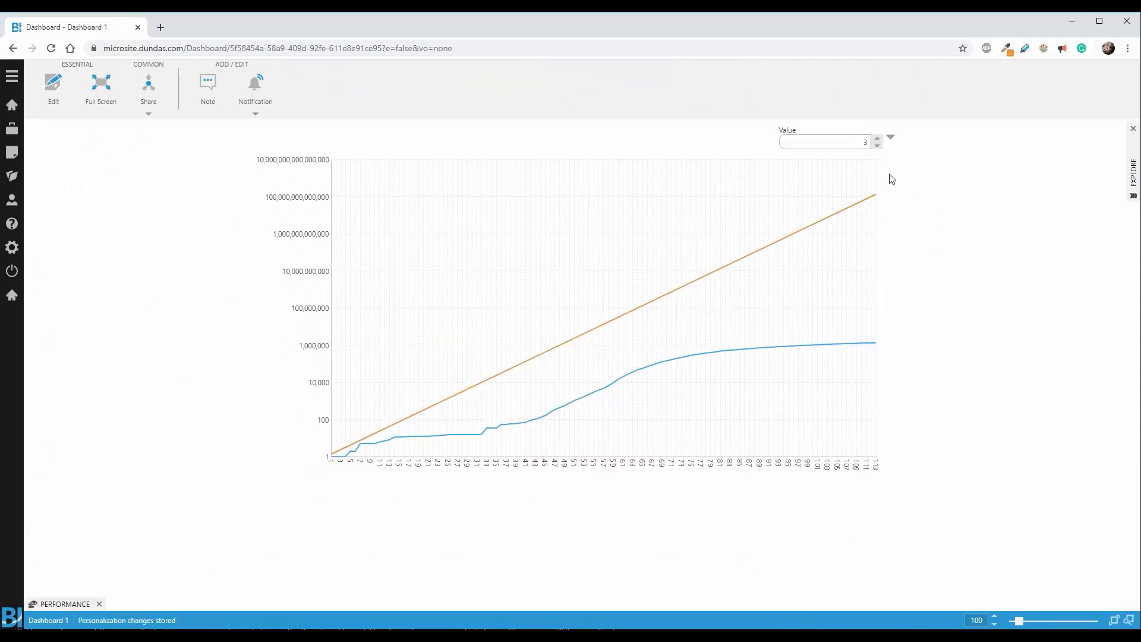
left_click(877, 138)
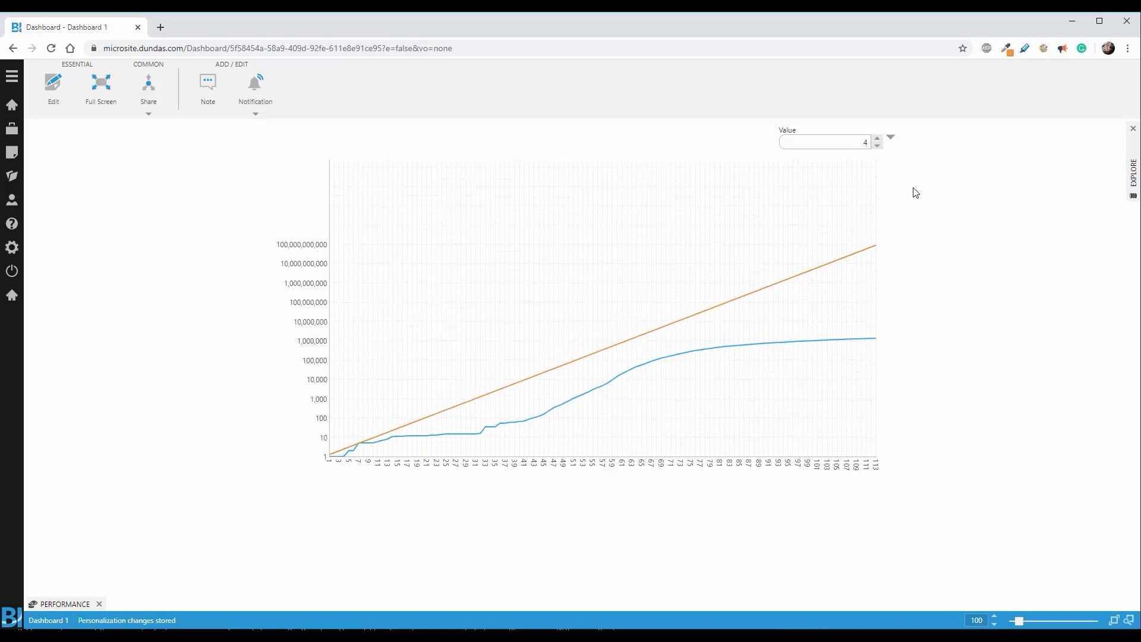
left_click(878, 139)
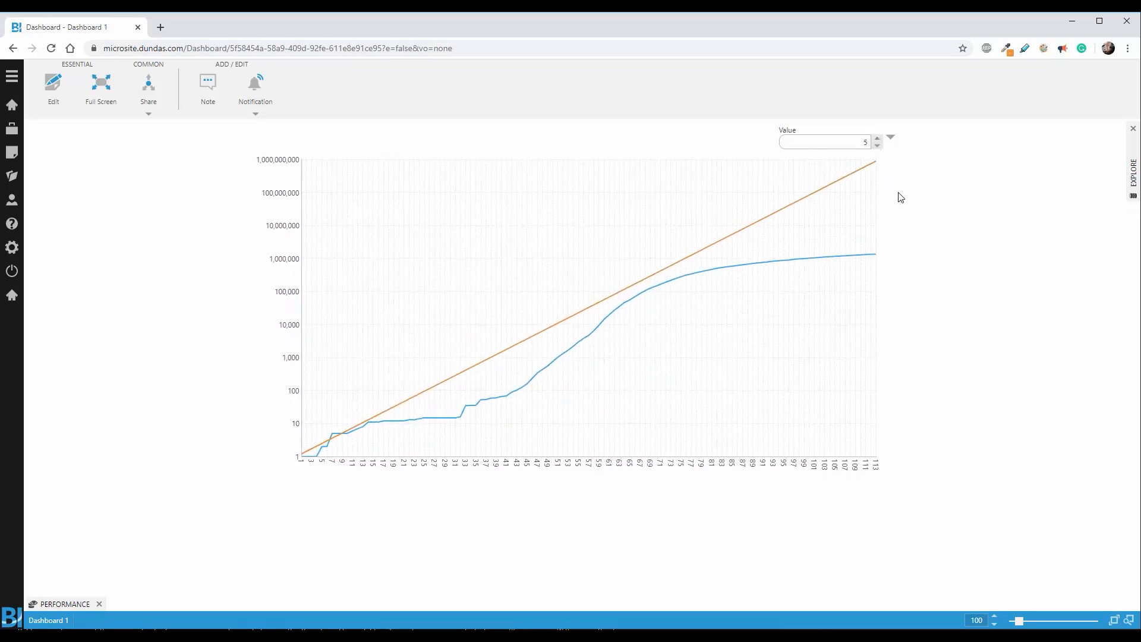
left_click(877, 138)
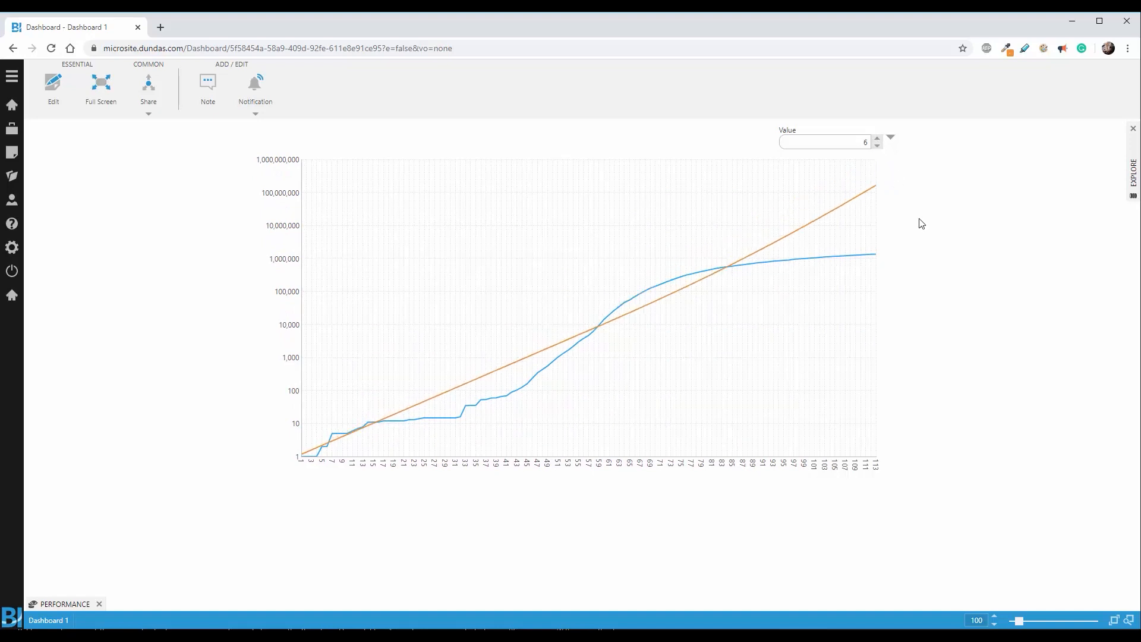